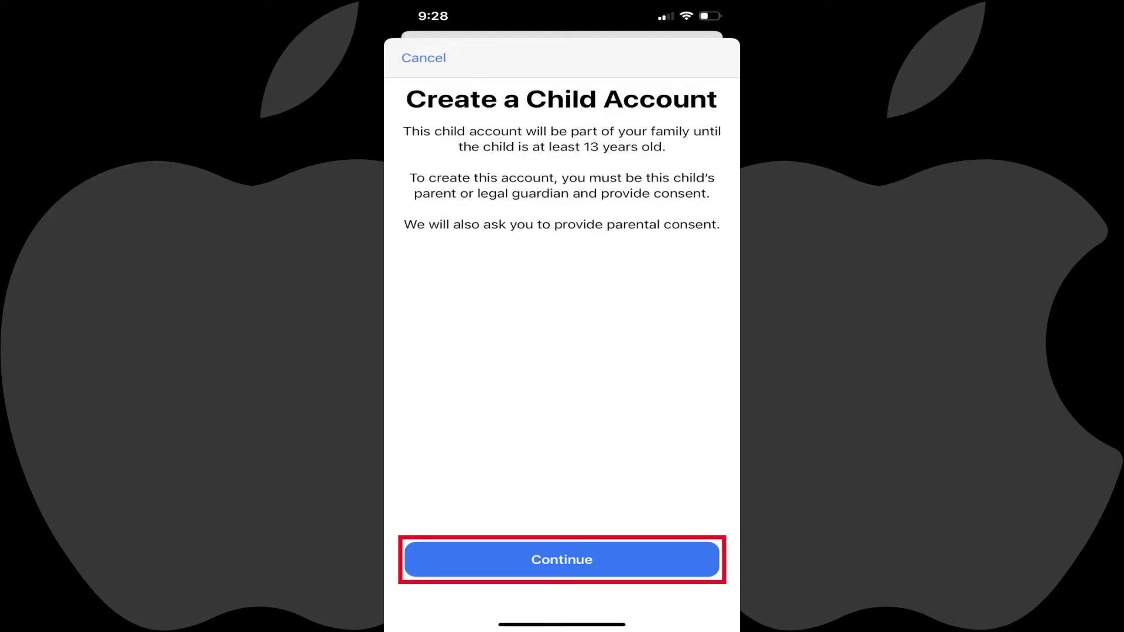
- Continue creating the child's Apple ID account
{"action": "left_click", "coordinate": [562, 559]}
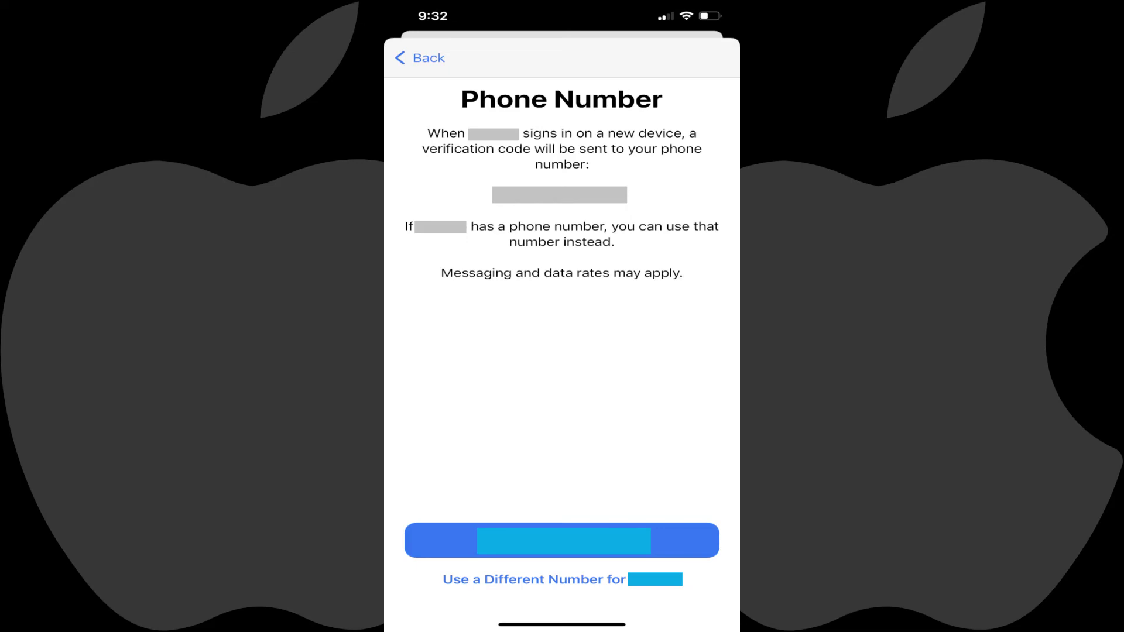
- Use the displayed phone number to receive verification codes
{"action": "left_click", "coordinate": [562, 541]}
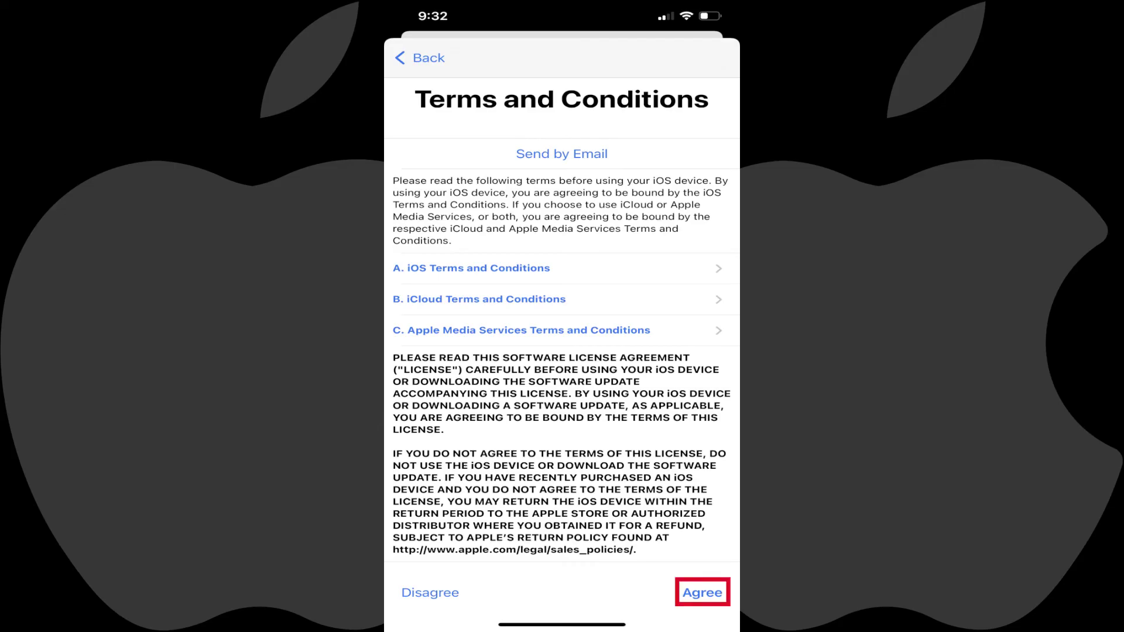
- Agree to the Terms and Conditions for the child account
{"action": "left_click", "coordinate": [702, 593]}
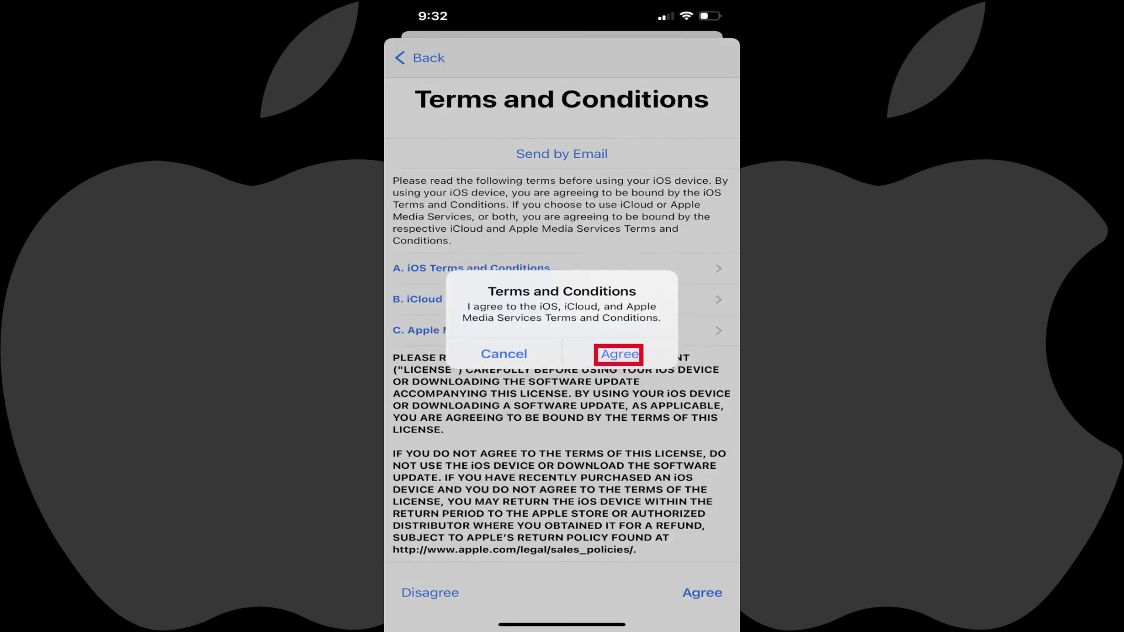